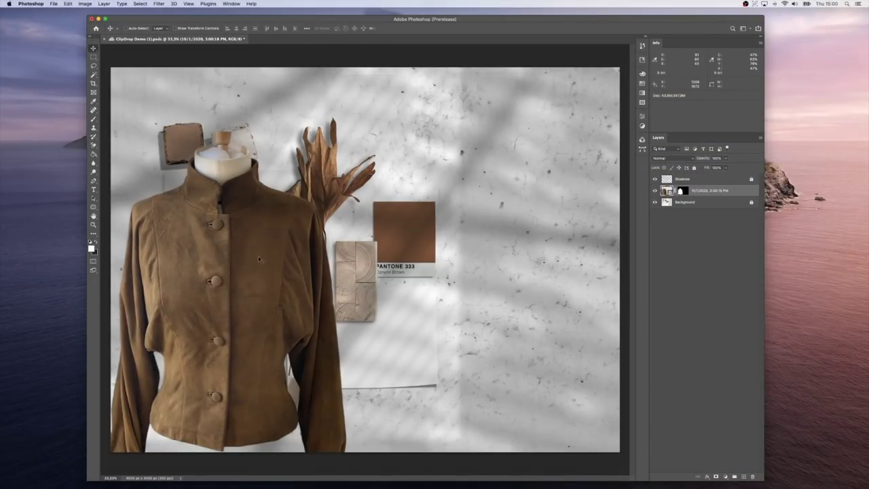
# Drag the jacket cutout up and to the right, then briefly view its layer mask alone
pyautogui.moveTo(262, 266); pyautogui.dragTo(352, 215)
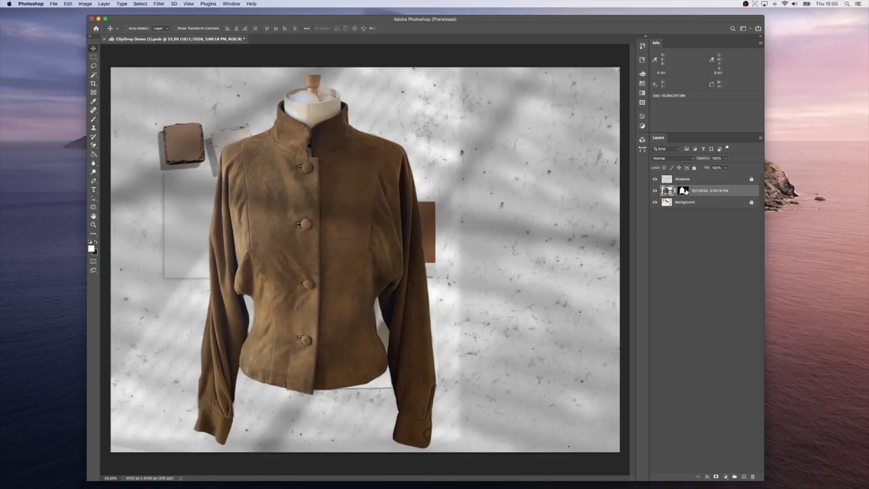
pyautogui.keyDown('alt'); pyautogui.click(682, 191); pyautogui.keyUp('alt')
pyautogui.keyDown('alt'); pyautogui.click(682, 191); pyautogui.keyUp('alt')
# In Select and Mask, paint out the mannequin neck and grey sleeve patch, then apply
pyautogui.doubleClick(682, 191)
pyautogui.press('alt')
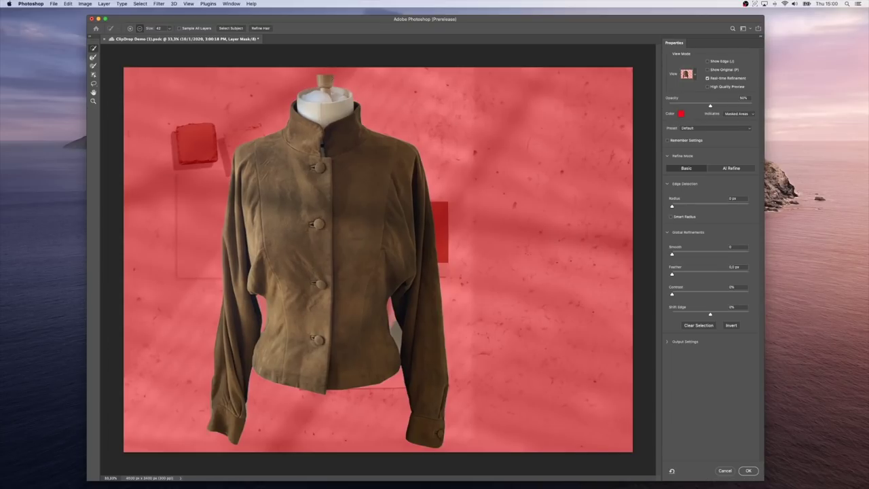
pyautogui.moveTo(309, 101); pyautogui.dragTo(329, 94)
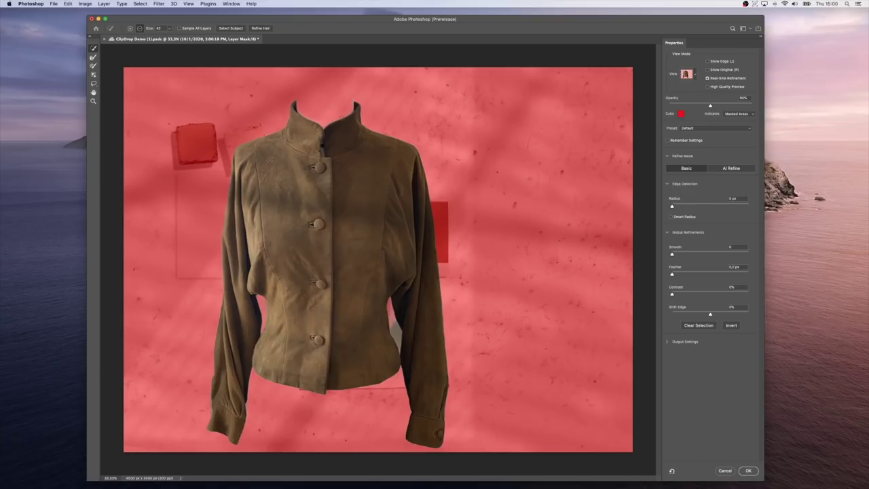
pyautogui.moveTo(389, 319); pyautogui.dragTo(397, 348)
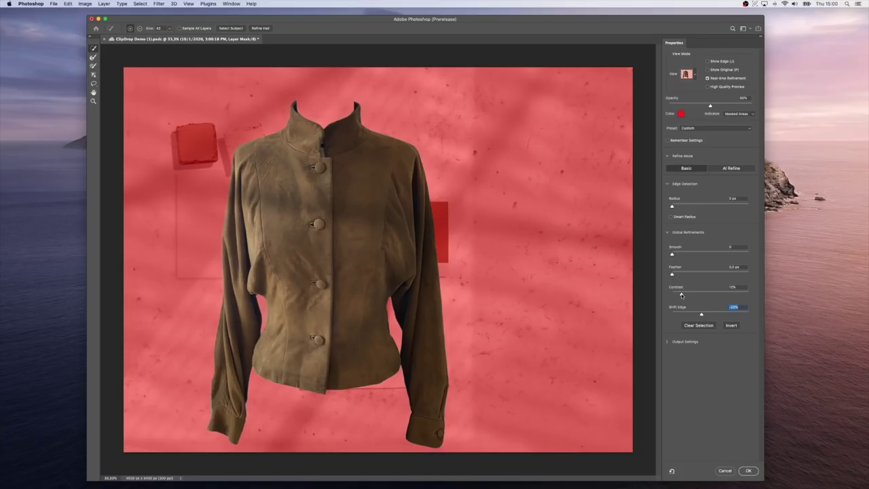
pyautogui.click(747, 470)
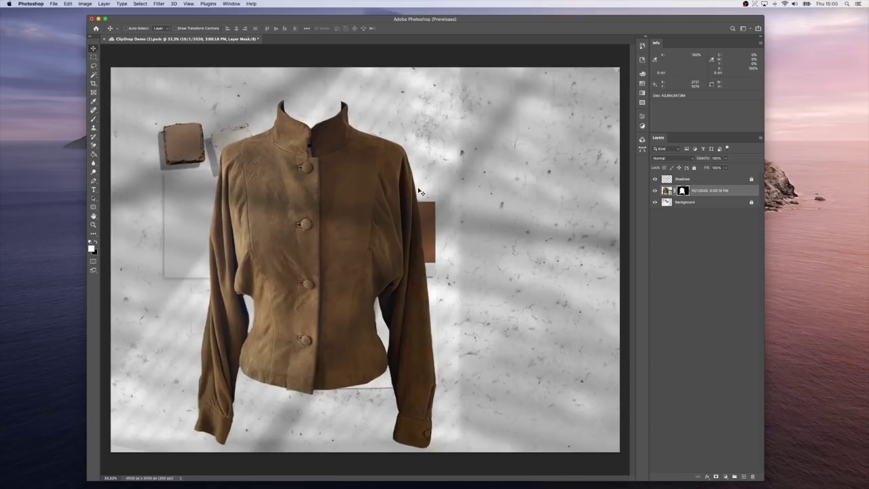
# Scale the jacket down with Free Transform and set it next to the dried leaf
pyautogui.press('super+t')
pyautogui.moveTo(449, 75); pyautogui.dragTo(316, 261)
pyautogui.moveTo(277, 326); pyautogui.dragTo(256, 262)
pyautogui.press('Return')
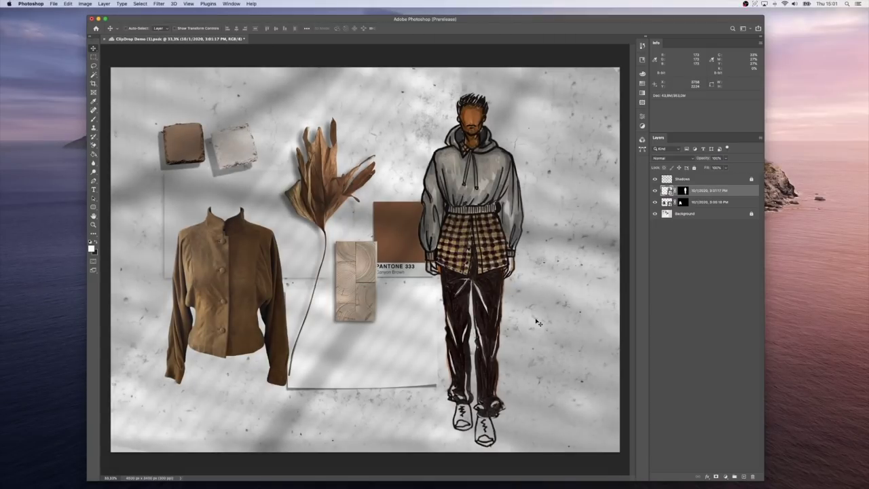
# Scale the sketch figure to about 47% and position it beside the Pantone swatch
pyautogui.press('super+t')
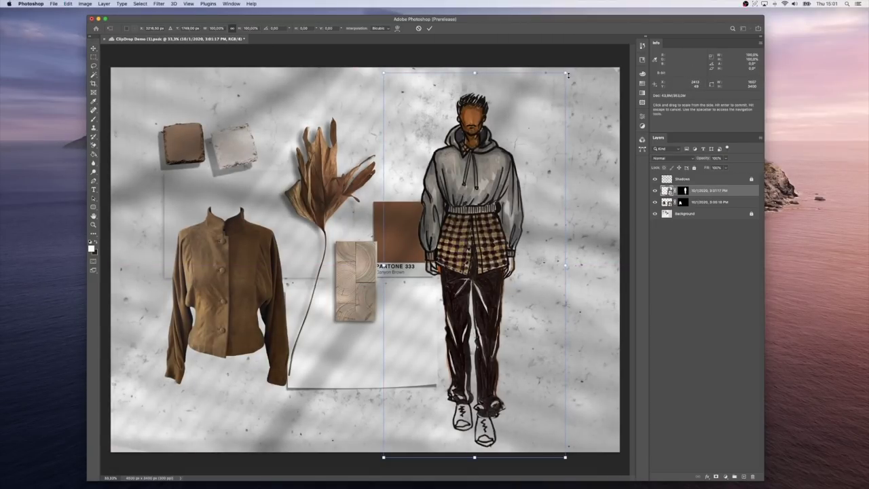
pyautogui.moveTo(565, 76); pyautogui.dragTo(469, 276)
pyautogui.moveTo(467, 305); pyautogui.dragTo(524, 234)
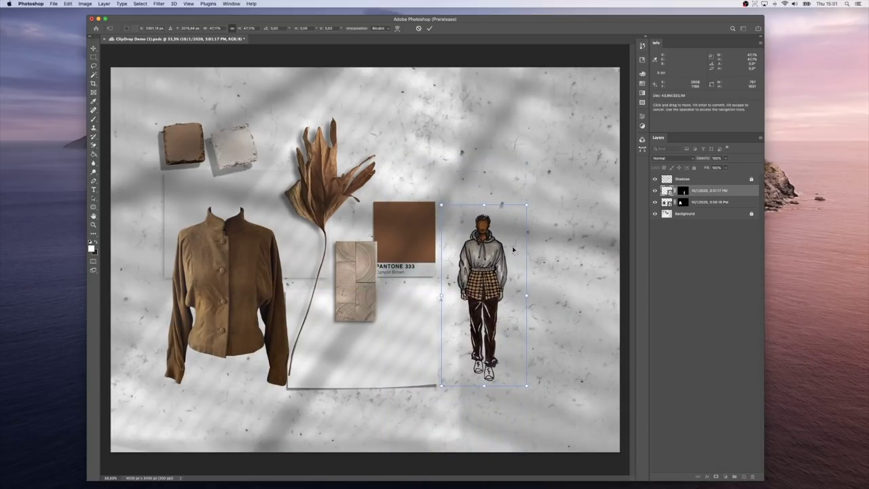
pyautogui.press('Return')
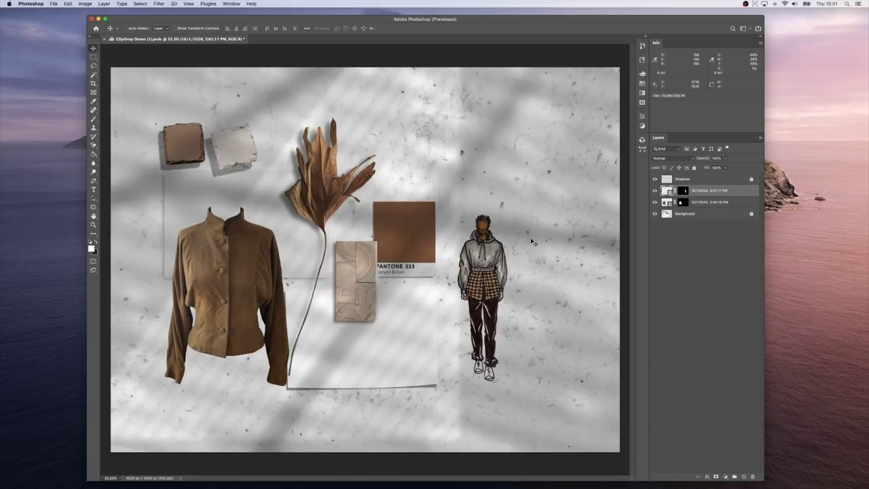
pyautogui.press('super+Tab')
pyautogui.press('super+Tab')
pyautogui.press('super+Tab')
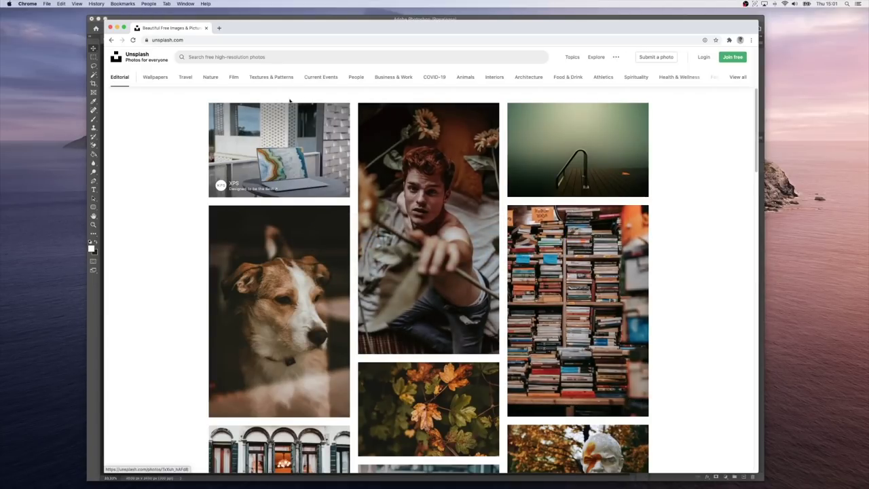
# Search Unsplash for 'fox' and open the photo of the fox in snow
pyautogui.click(282, 57)
pyautogui.write('fox')
pyautogui.press('Return')
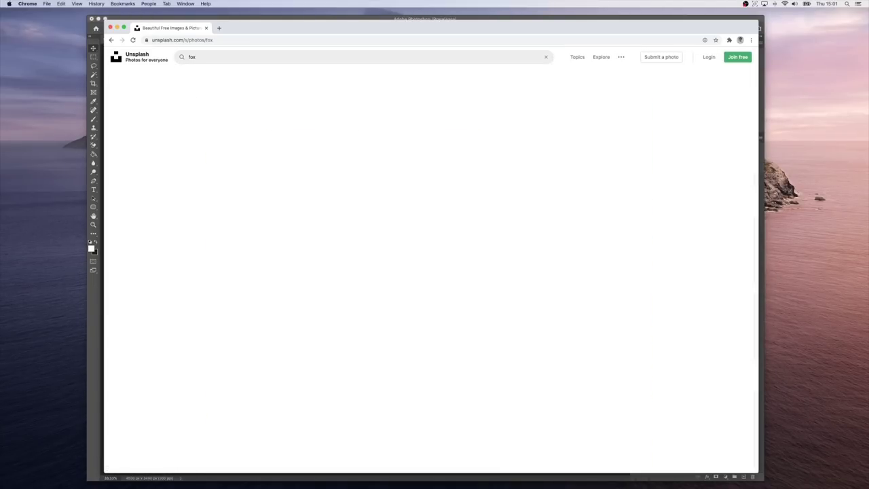
pyautogui.scroll(-10, 189, 172)
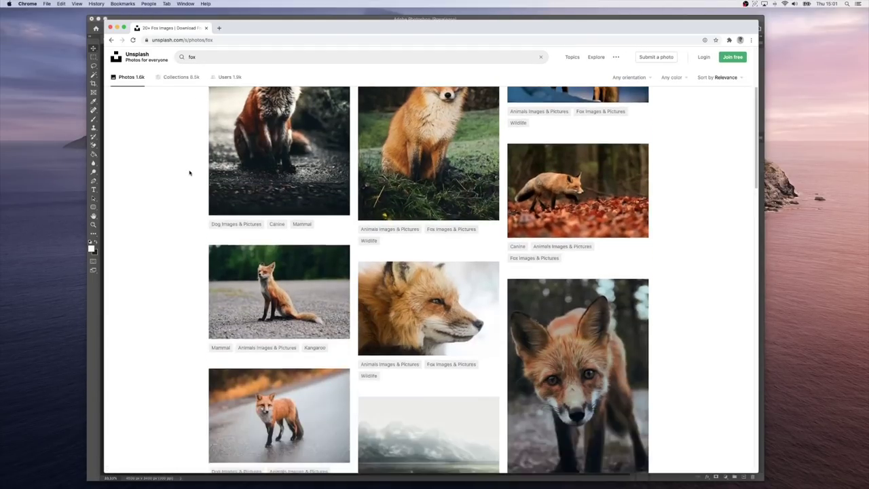
pyautogui.scroll(-20, 189, 172)
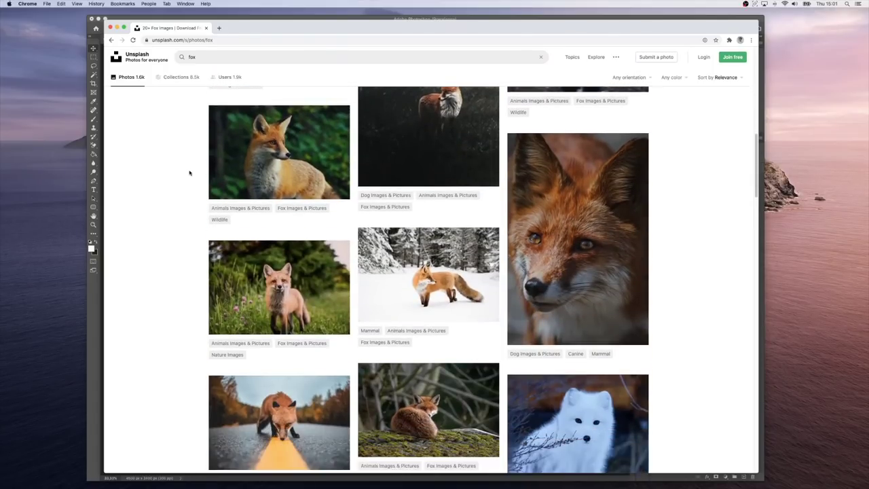
pyautogui.scroll(-10, 190, 172)
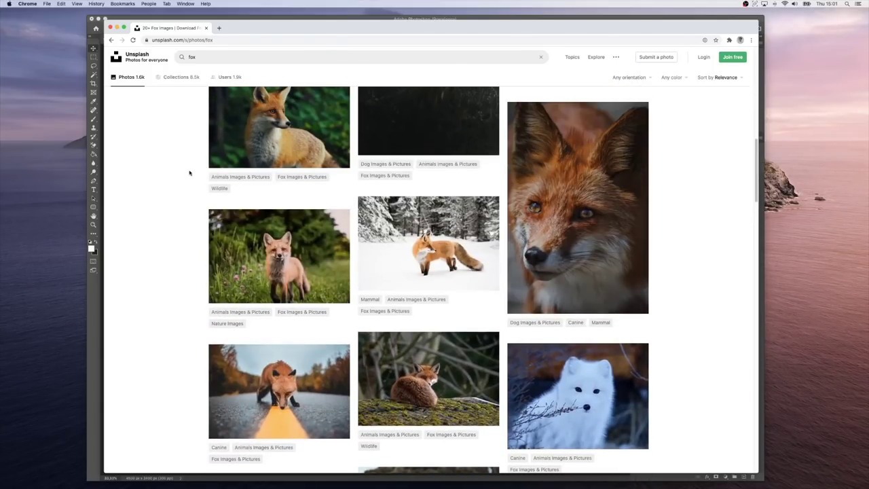
pyautogui.scroll(-2, 190, 173)
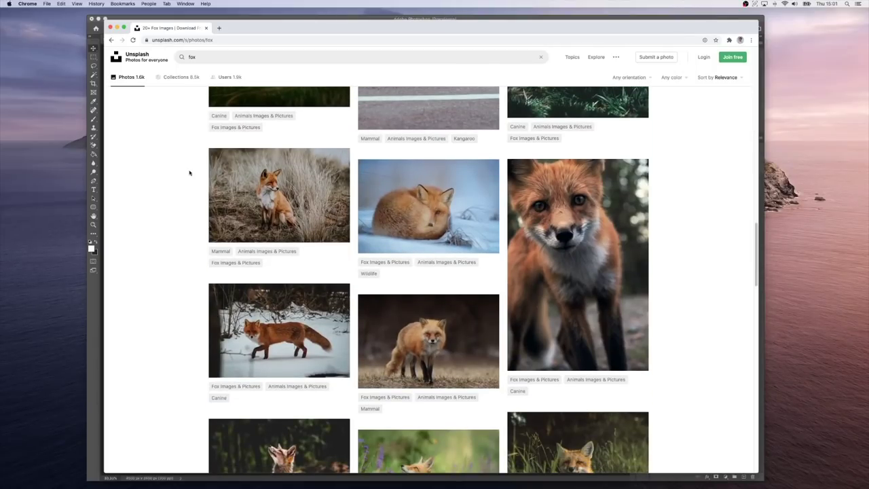
pyautogui.click(297, 306)
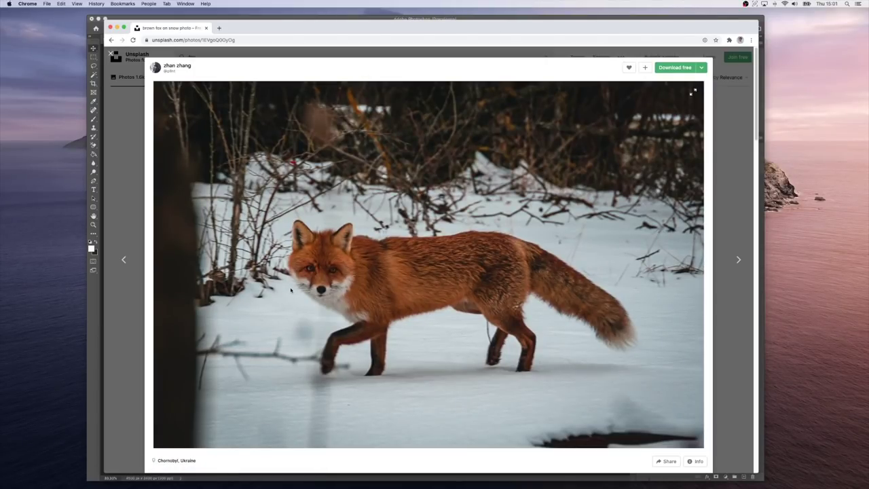
# Clip the fox as a cutout with ClipDrop and move it aside to the left
pyautogui.click(754, 4)
pyautogui.click(761, 13)
pyautogui.moveTo(265, 197); pyautogui.dragTo(650, 392)
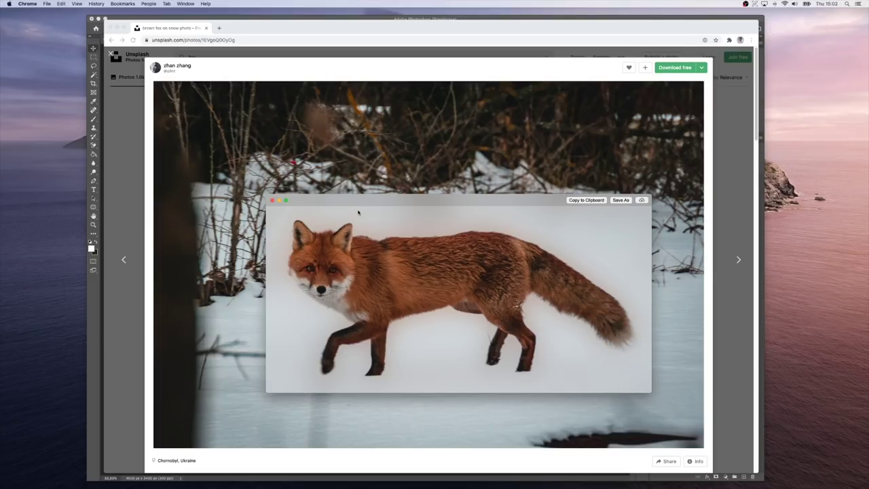
pyautogui.moveTo(358, 213); pyautogui.dragTo(110, 196)
pyautogui.press('super+Tab')
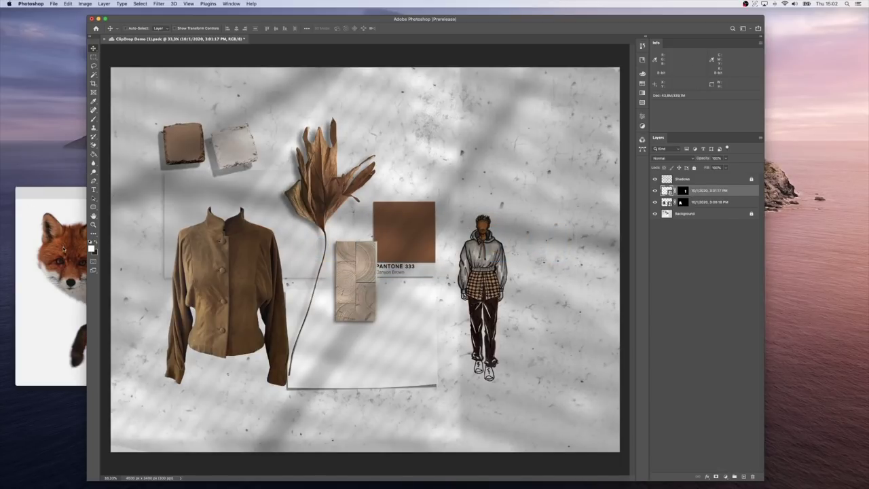
# Drop the fox cutout onto the board, shrink it below the Pantone swatch, and close the fox window
pyautogui.moveTo(64, 250); pyautogui.dragTo(371, 173)
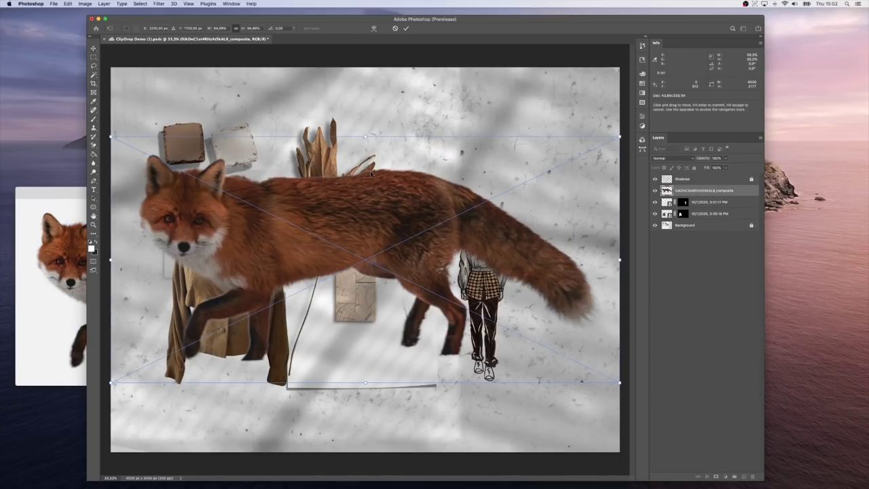
pyautogui.moveTo(623, 138); pyautogui.dragTo(271, 332)
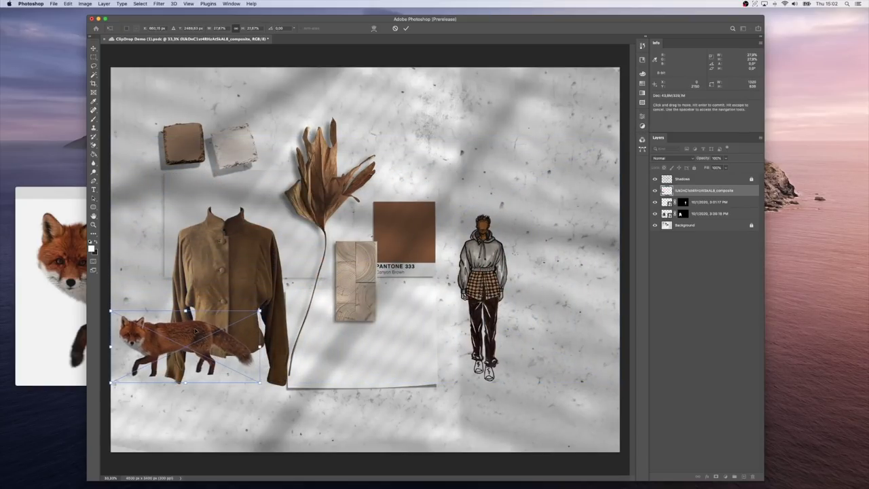
pyautogui.moveTo(207, 335); pyautogui.dragTo(404, 343)
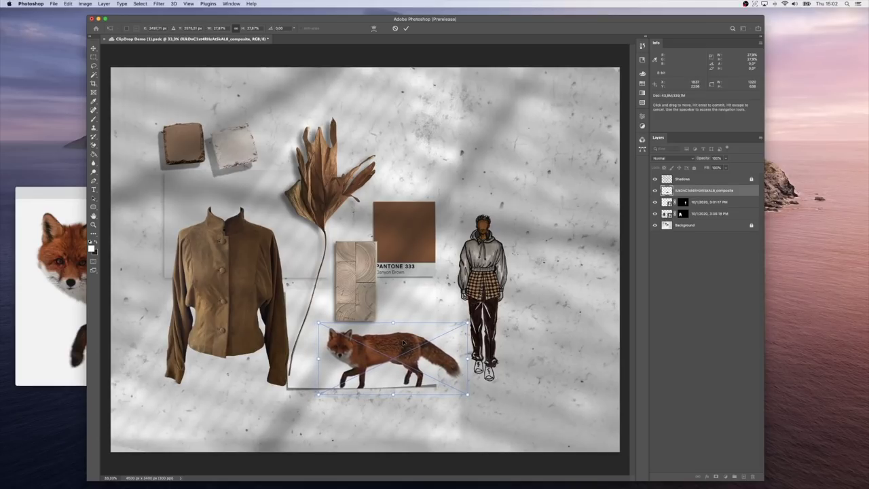
pyautogui.press('Return')
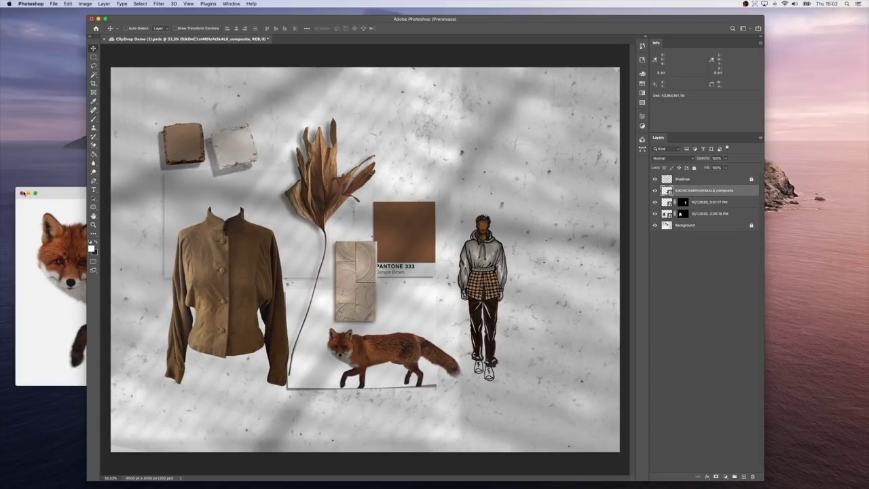
pyautogui.click(21, 193)
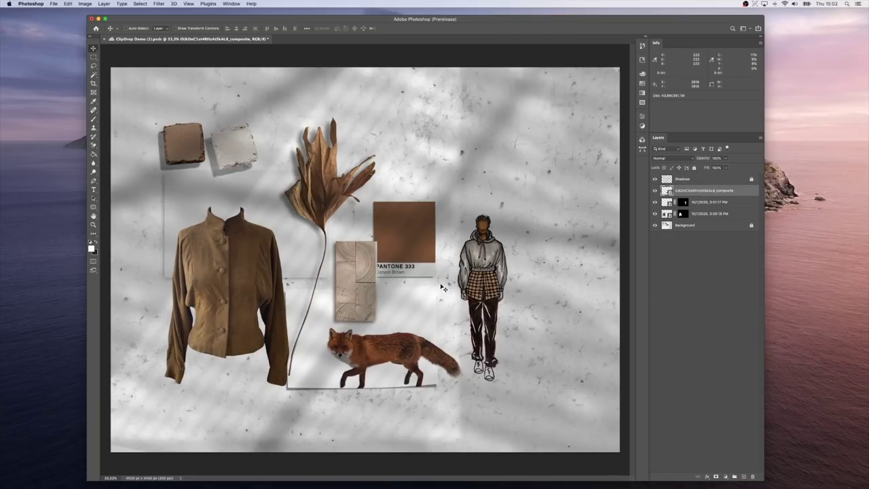
# Search Google Images for 'poem autumn' and open the Changeful Autumn poem preview
pyautogui.press('super+Tab')
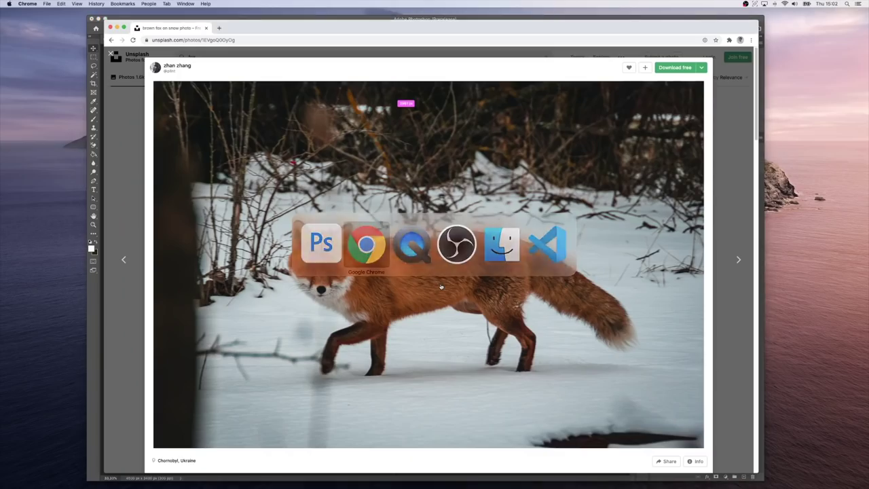
pyautogui.click(204, 40)
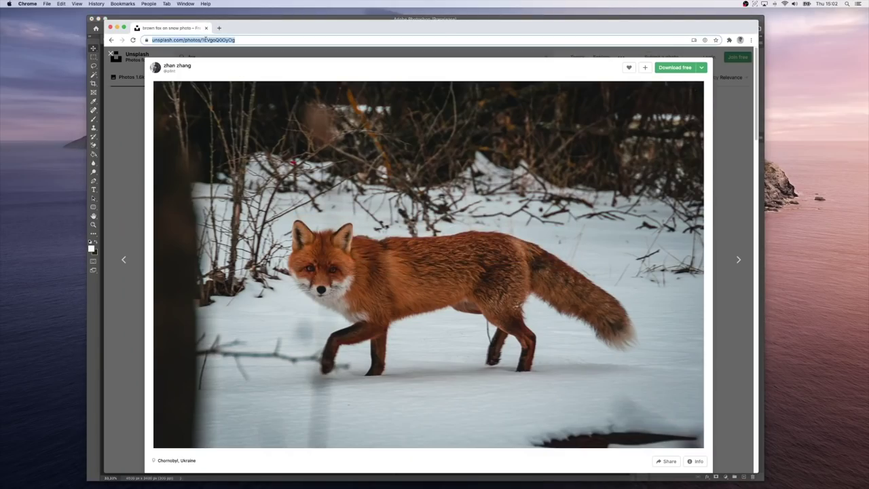
pyautogui.write('poem au')
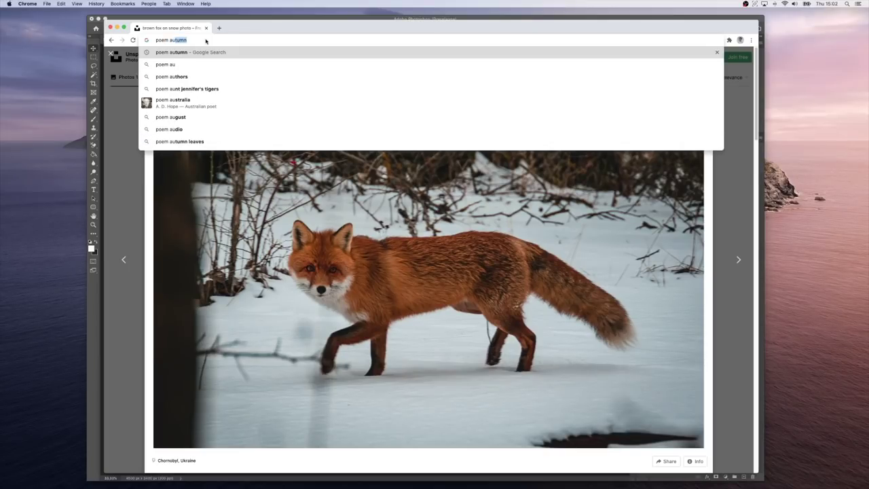
pyautogui.press('Return')
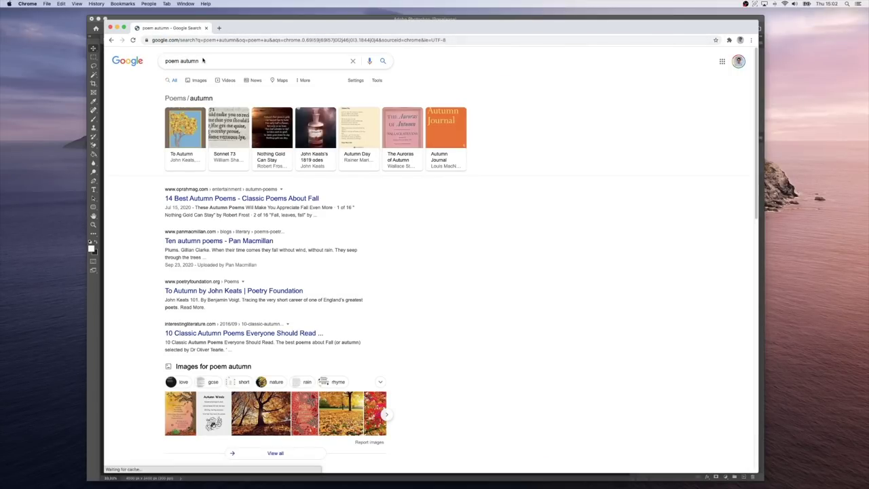
pyautogui.click(196, 81)
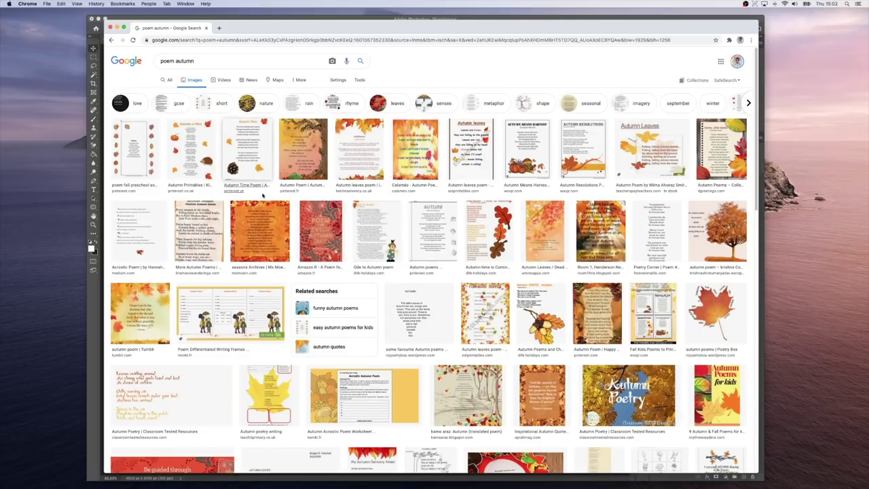
pyautogui.scroll(-2, 270, 201)
pyautogui.scroll(-6, 270, 200)
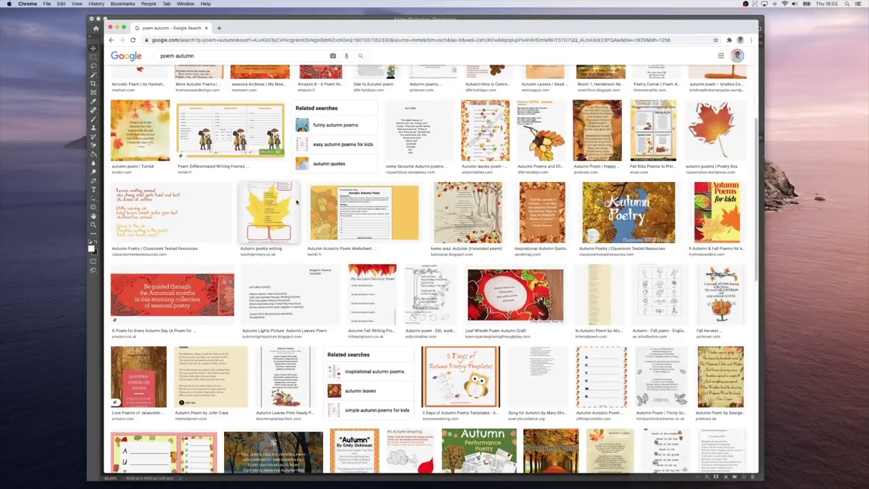
pyautogui.scroll(-4, 337, 206)
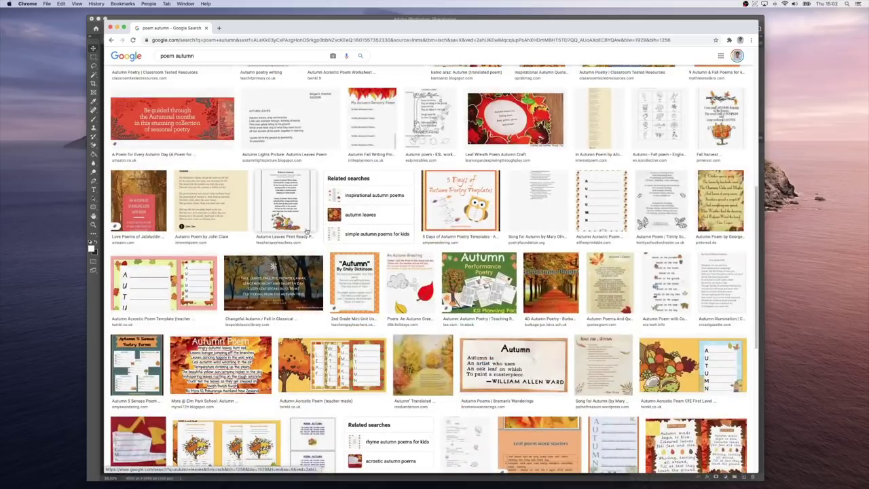
pyautogui.click(284, 273)
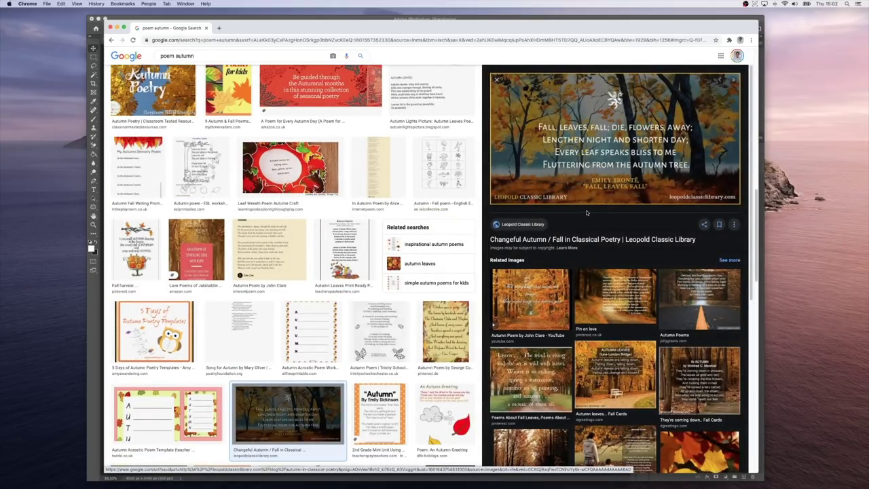
# Capture the poem's four lines with ClipDrop Text and copy them to the clipboard
pyautogui.click(756, 4)
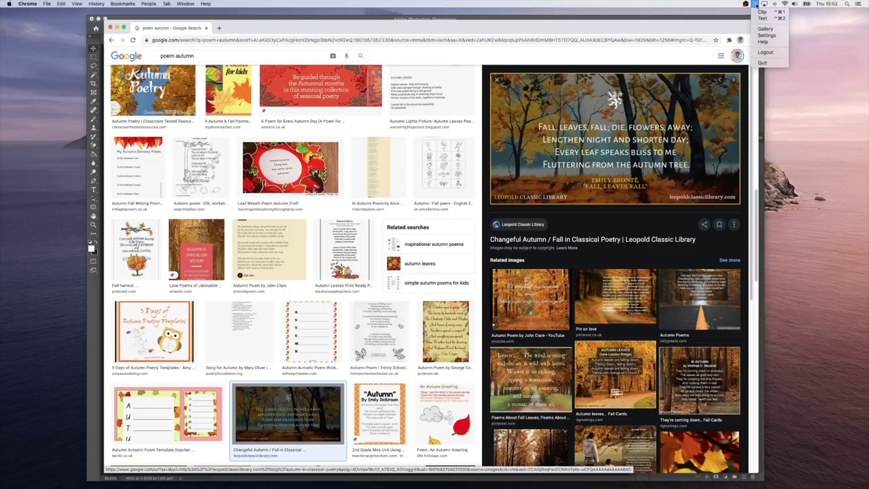
pyautogui.click(765, 19)
pyautogui.moveTo(527, 104); pyautogui.dragTo(699, 175)
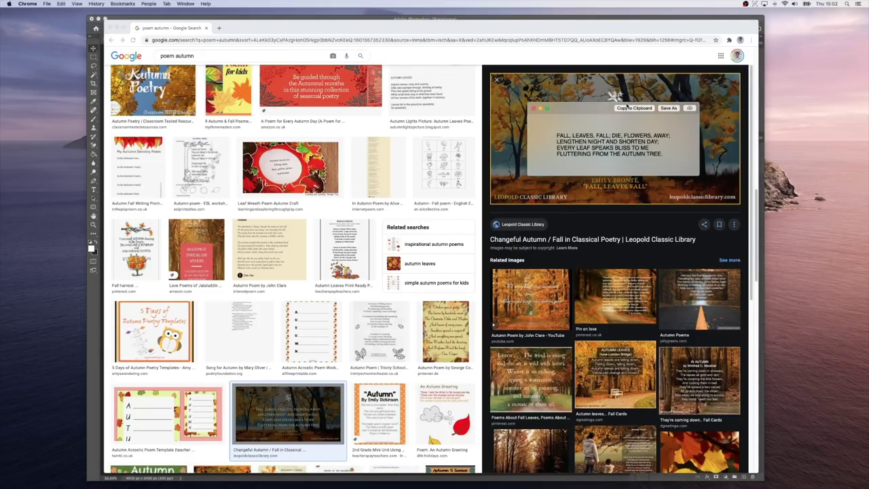
pyautogui.click(626, 109)
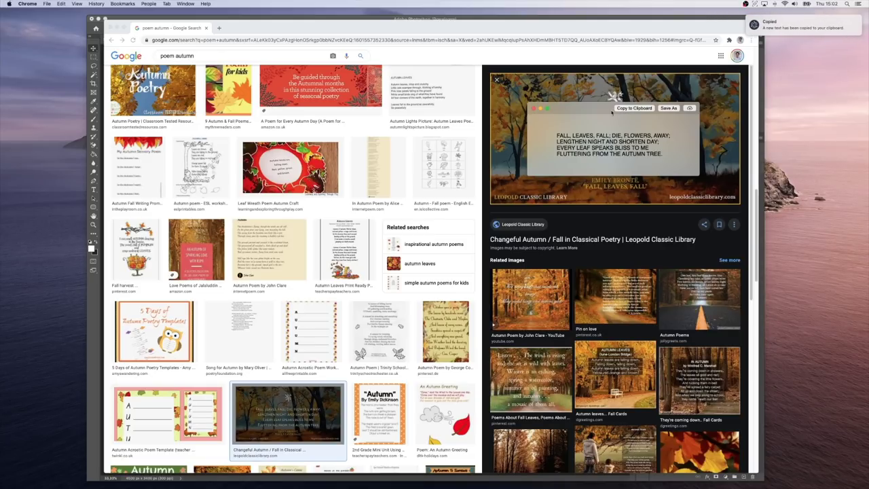
pyautogui.click(533, 108)
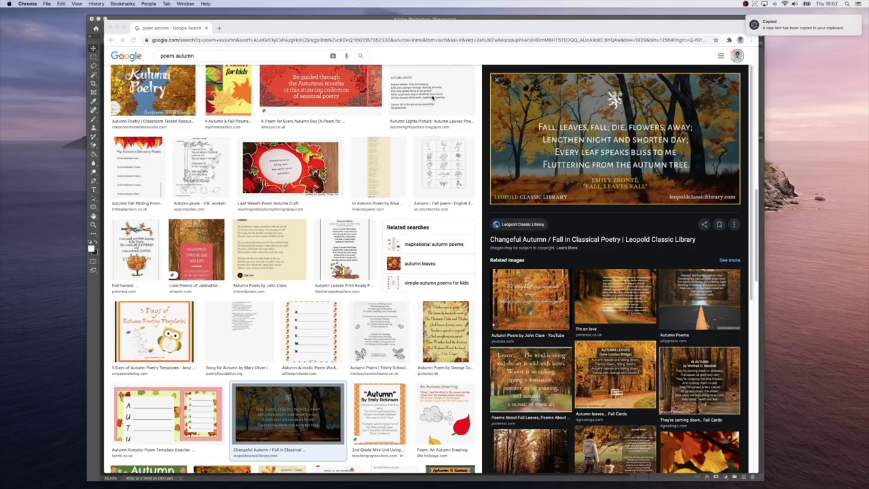
pyautogui.press('super+Tab')
# Paste the poem as a text layer above the Pantone swatch and nudge it slightly left
pyautogui.press('t')
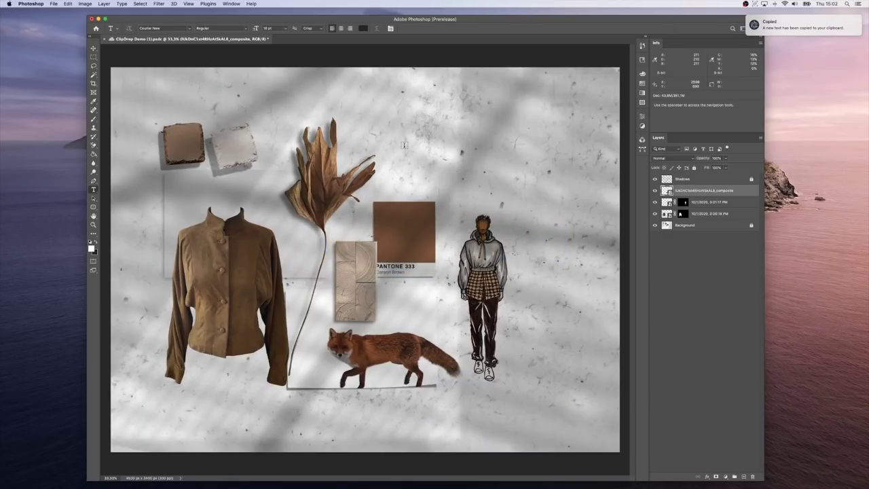
pyautogui.click(397, 143)
pyautogui.hotkey('ctrl', 'v')
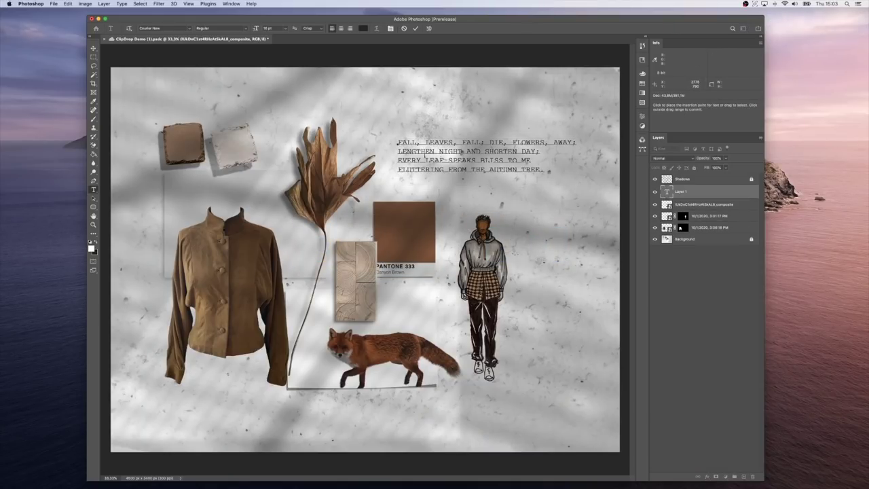
pyautogui.press('Escape')
pyautogui.press('v')
pyautogui.moveTo(450, 159); pyautogui.dragTo(446, 159)
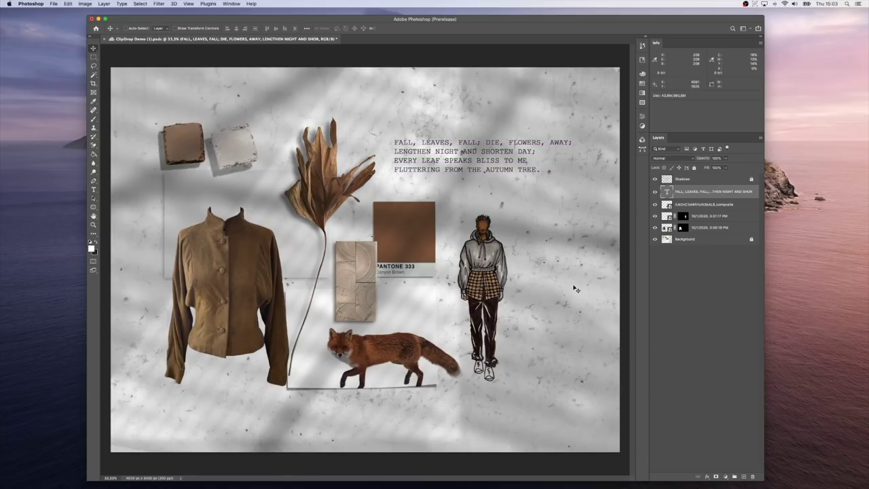